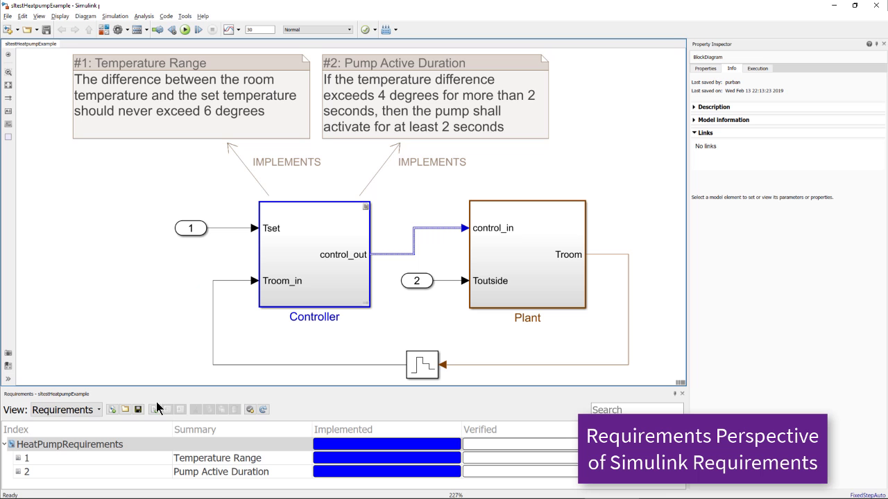
Show the details of the Temperature Range and Pump Active Duration requirements
{"action": "left_click", "coordinate": [163, 456]}
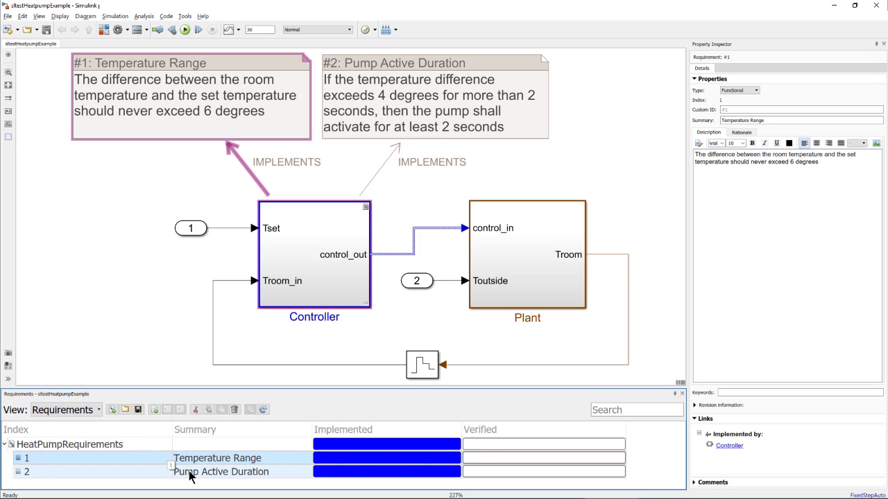
{"action": "left_click", "coordinate": [190, 472]}
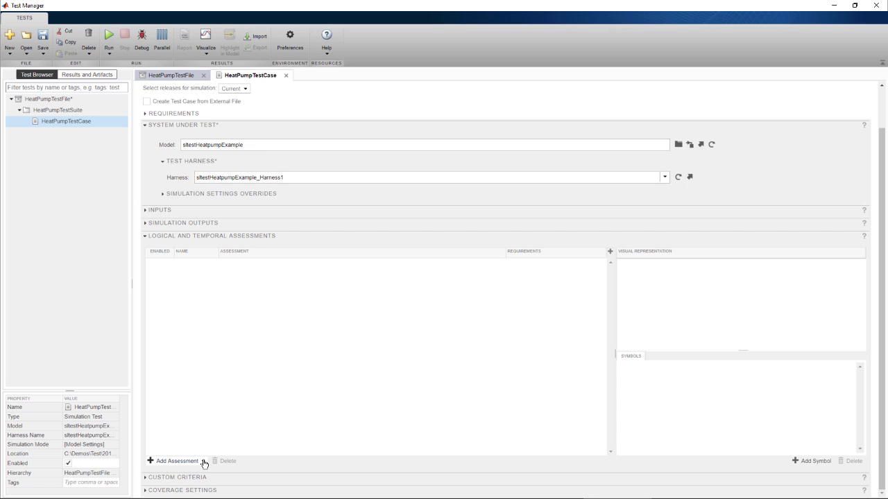
Add a bounds-check assessment using the 'always less than' pattern
{"action": "left_click", "coordinate": [204, 462]}
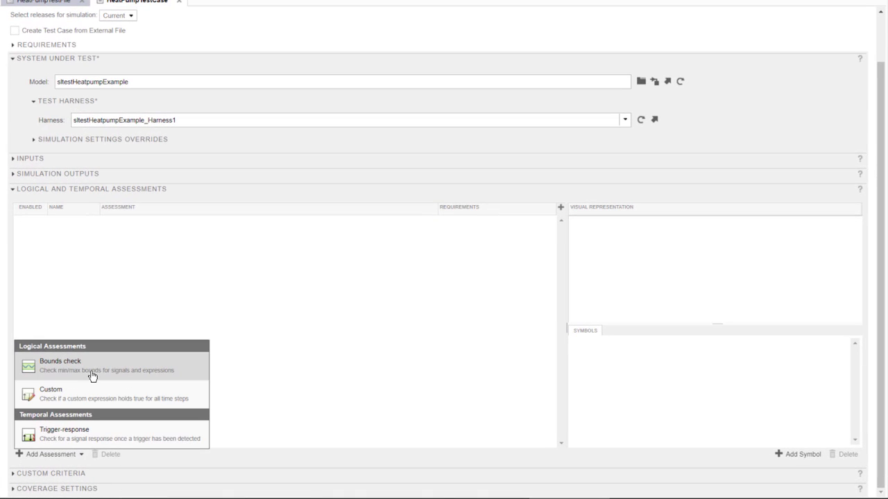
{"action": "left_click", "coordinate": [92, 376]}
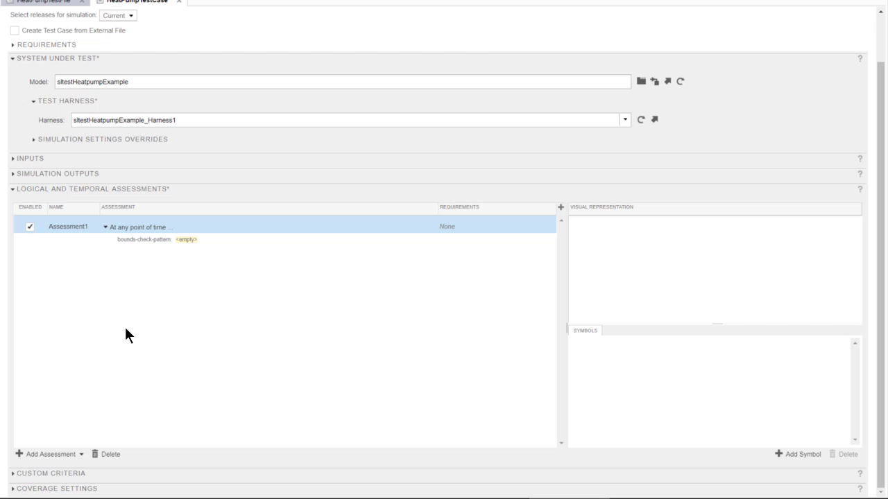
{"action": "left_click", "coordinate": [200, 242]}
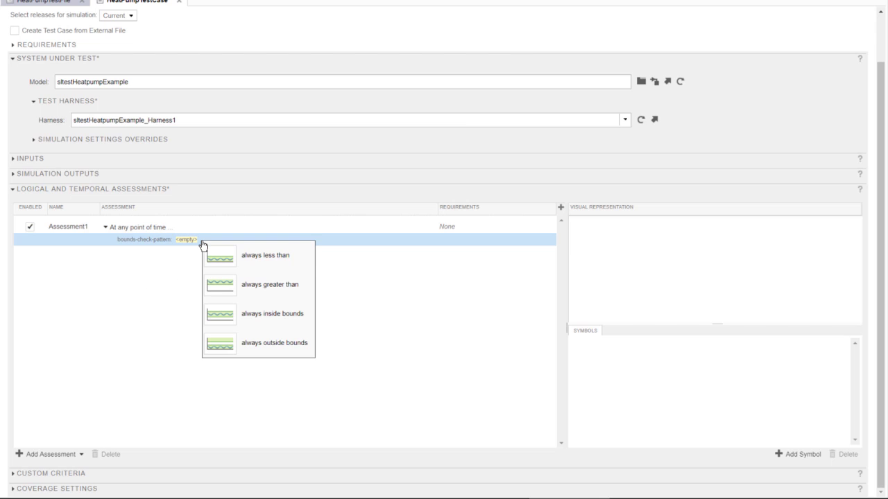
{"action": "left_click", "coordinate": [253, 269]}
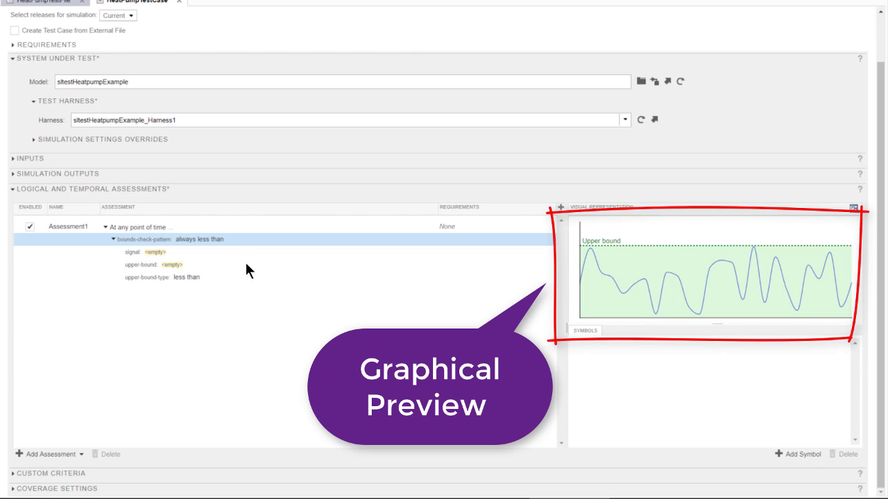
Enter abs(roomTemperature - setTemperature) as the signal expression and begin editing the upper bound
{"action": "left_click", "coordinate": [167, 252]}
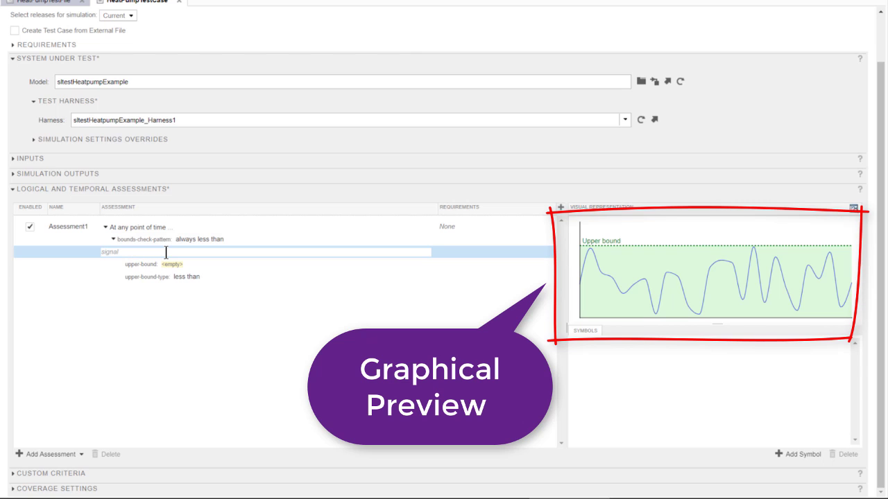
{"action": "type", "text": "abs("}
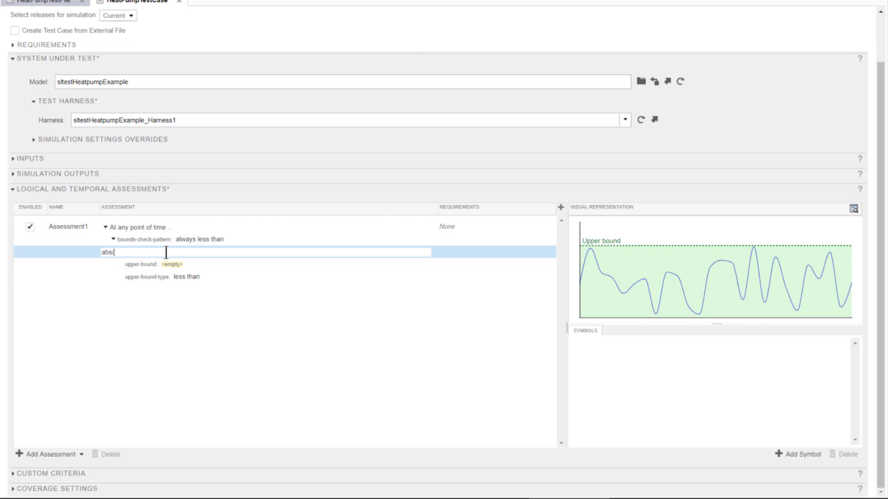
{"action": "type", "text": "sroomTemperature - setTemperature)"}
{"action": "left_click", "coordinate": [447, 258]}
{"action": "left_click", "coordinate": [179, 265]}
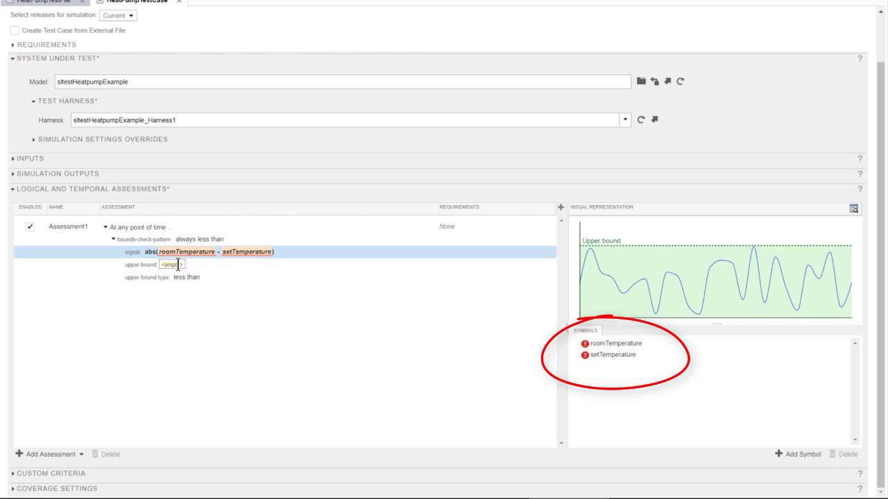
{"action": "left_click", "coordinate": [179, 264]}
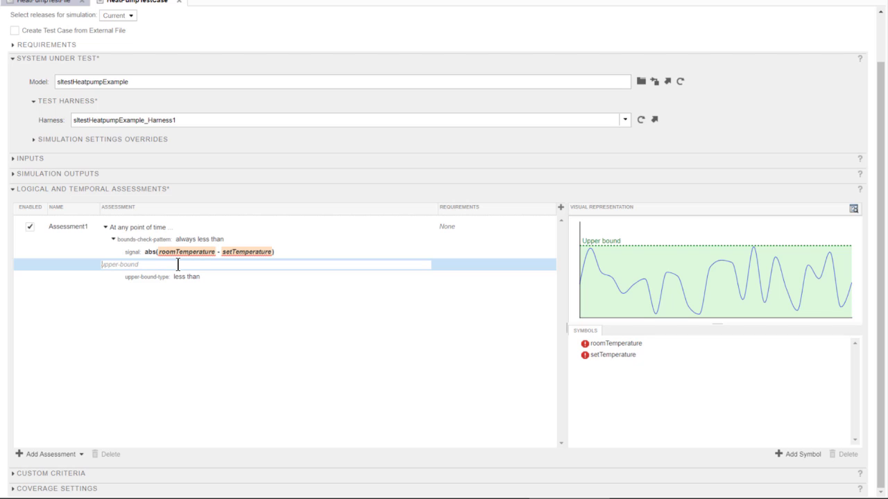
Set the upper bound to tempTolerance with type 'less than', then collapse Assessment1
{"action": "type", "text": "tempTolerance"}
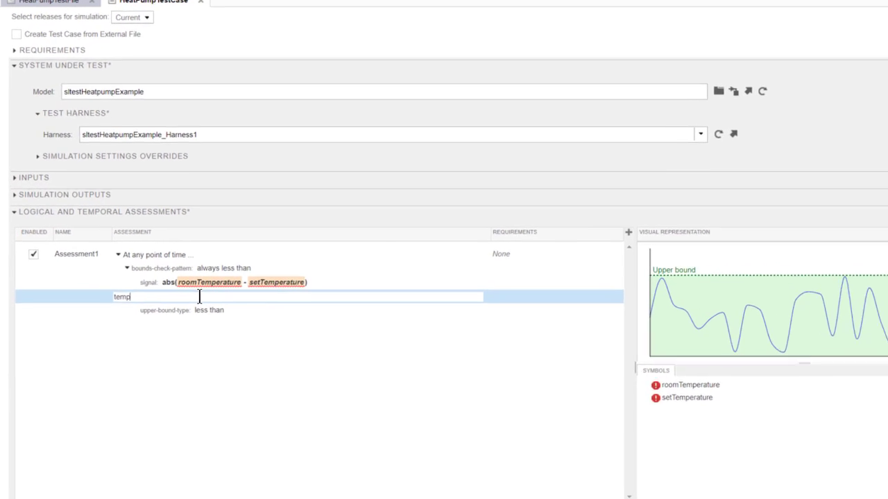
{"action": "left_click", "coordinate": [531, 323]}
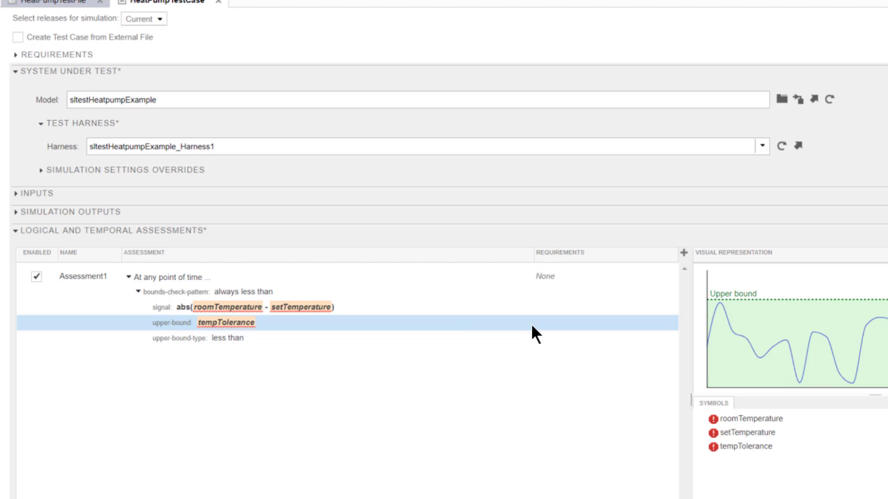
{"action": "left_click", "coordinate": [250, 339]}
{"action": "left_click", "coordinate": [274, 359]}
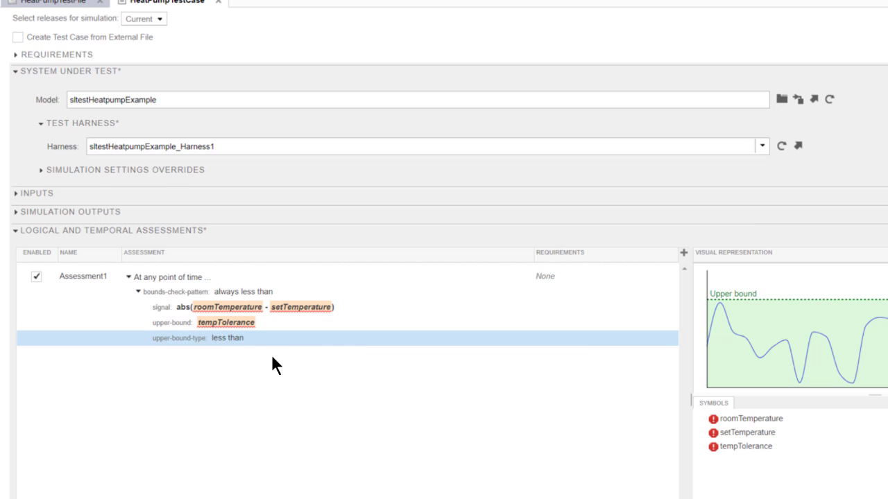
{"action": "left_click", "coordinate": [129, 276]}
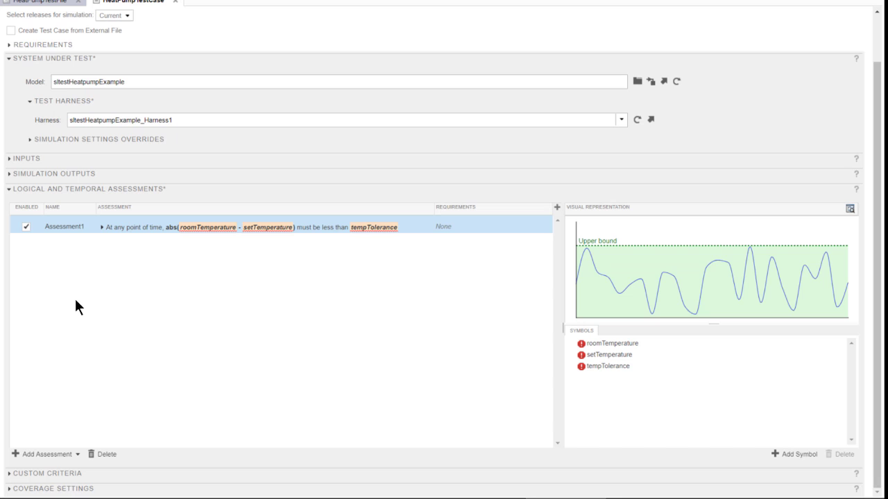
Add a trigger-response assessment with a 'becomes true and stays true for at least' trigger
{"action": "left_click", "coordinate": [77, 455]}
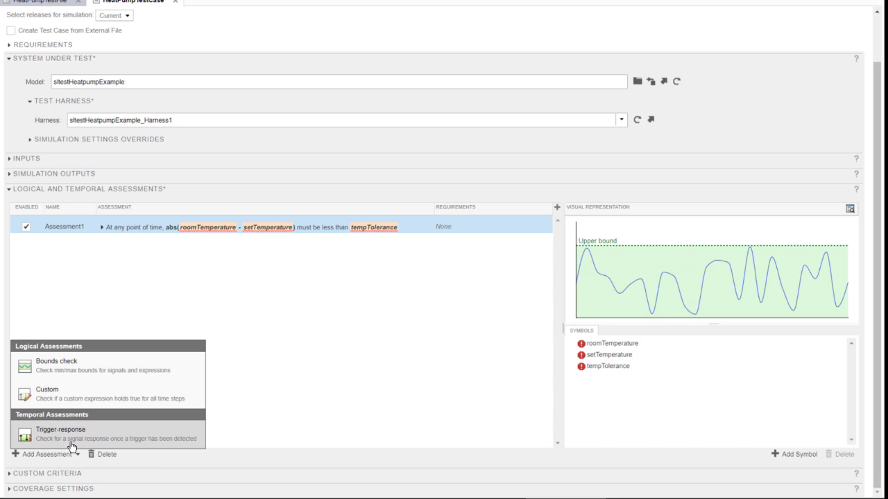
{"action": "left_click", "coordinate": [73, 444]}
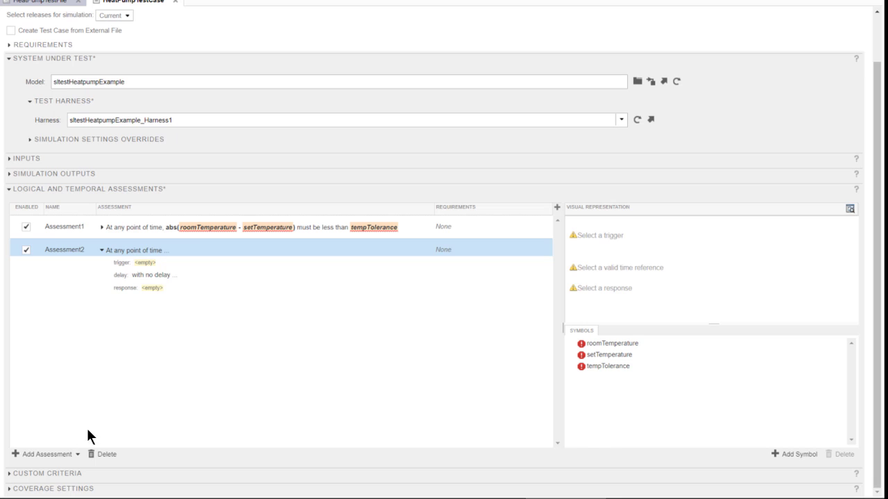
{"action": "left_click", "coordinate": [166, 264]}
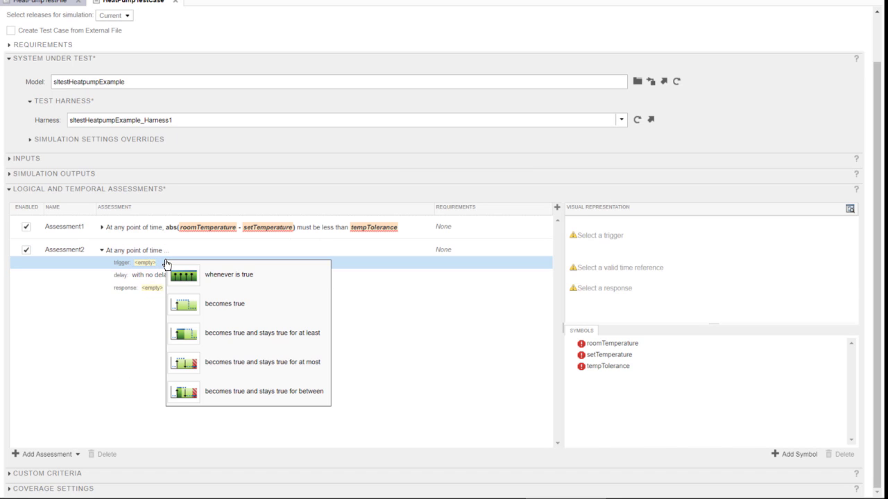
{"action": "left_click", "coordinate": [212, 349]}
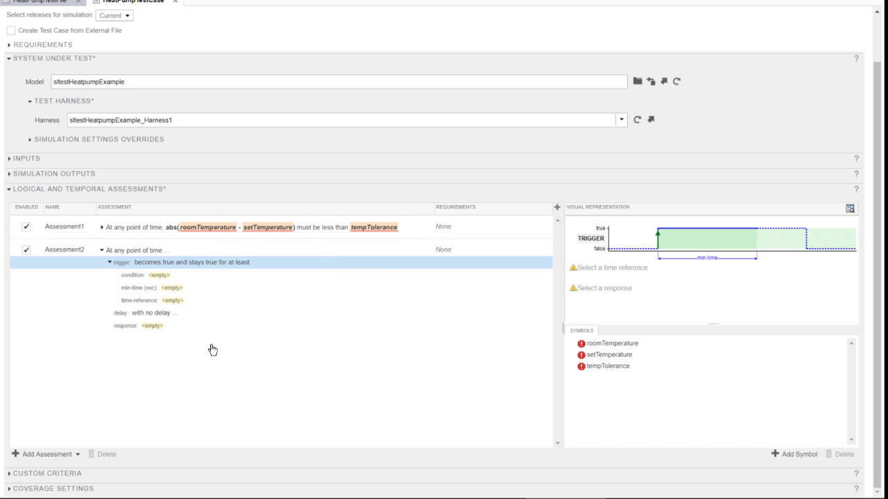
Set the trigger condition to abs(roomTemperature - setTemperature) >= threshold
{"action": "left_click", "coordinate": [159, 275]}
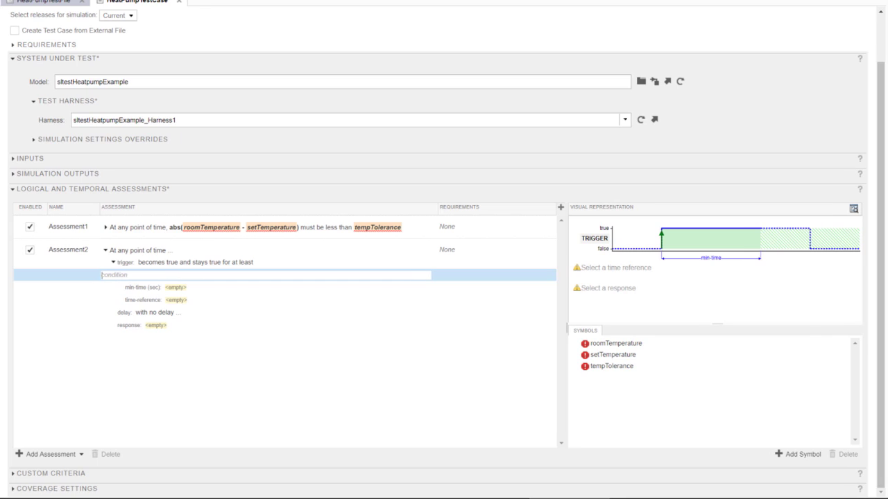
{"action": "type", "text": "abs(roomTemperature - setTemperature"}
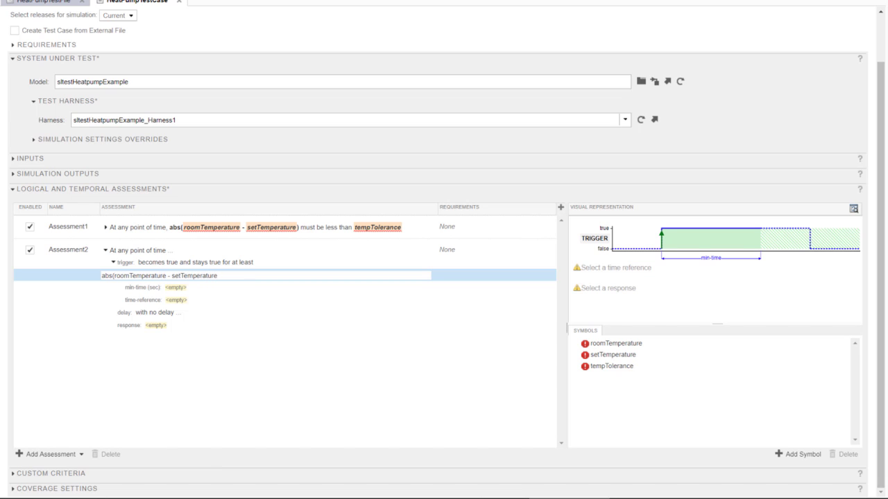
{"action": "type", "text": ") >= threshold"}
{"action": "key", "text": "Return"}
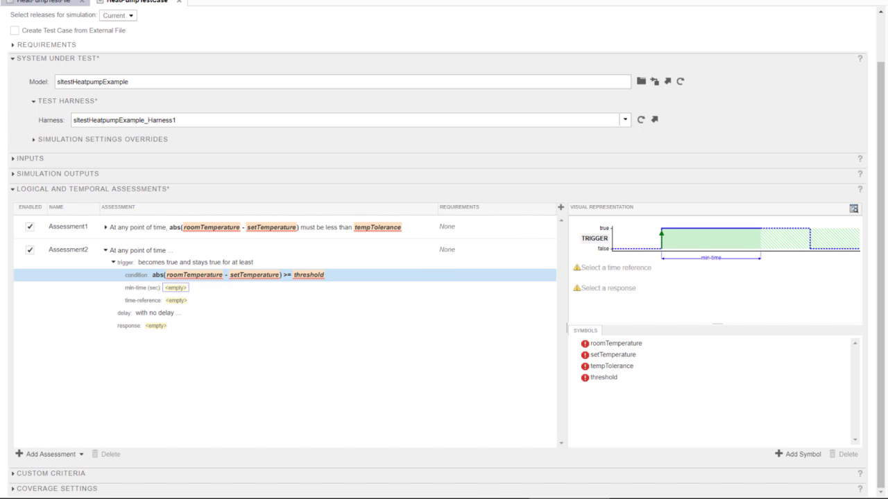
Set the trigger min-time to 2 and the time reference to 'end of min-time'
{"action": "left_click", "coordinate": [175, 287]}
{"action": "type", "text": "2"}
{"action": "key", "text": "Return"}
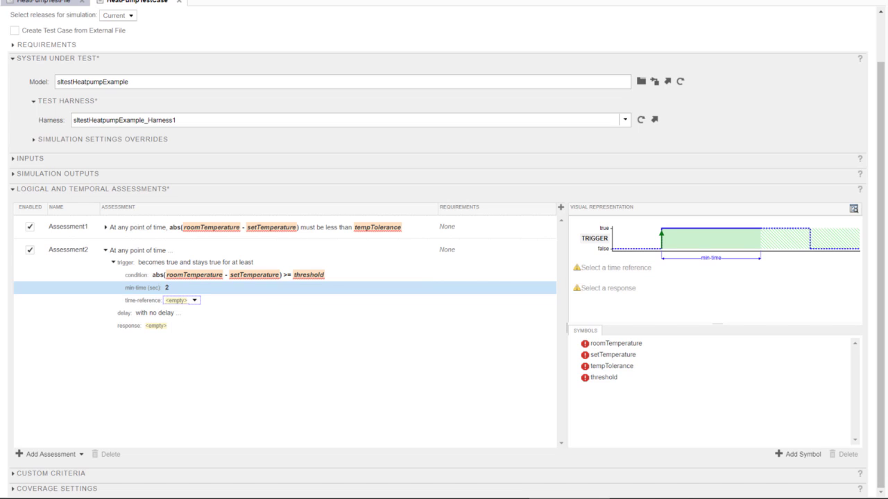
{"action": "left_click", "coordinate": [189, 300]}
{"action": "key", "text": "Down"}
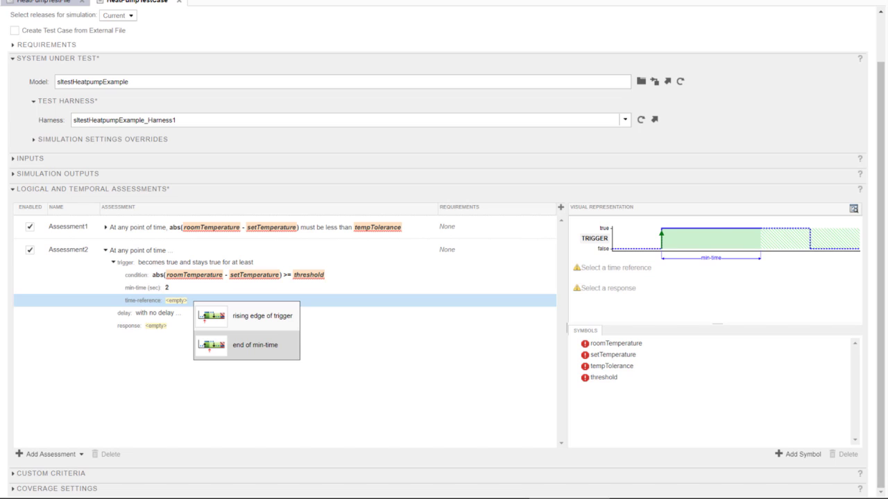
{"action": "key", "text": "Return"}
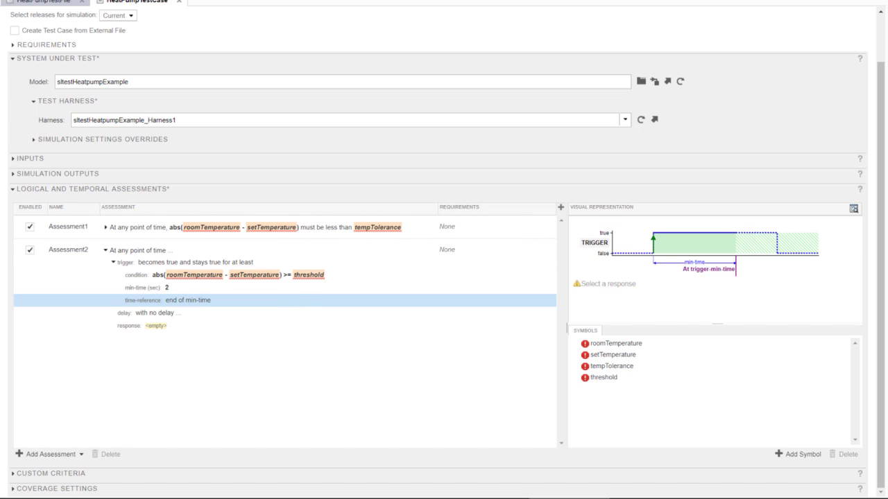
Make Assessment2's response 'pumpCmd must stay true for at least 2' seconds, then collapse it
{"action": "left_click", "coordinate": [156, 325]}
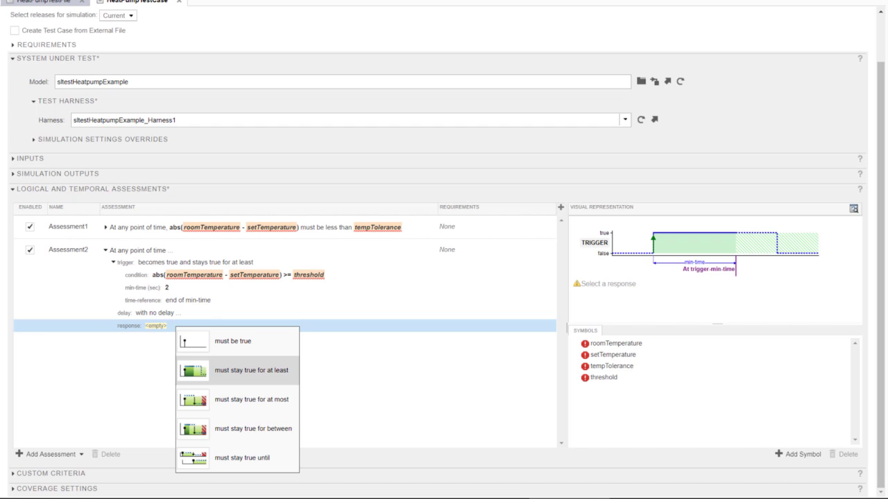
{"action": "key", "text": "Return"}
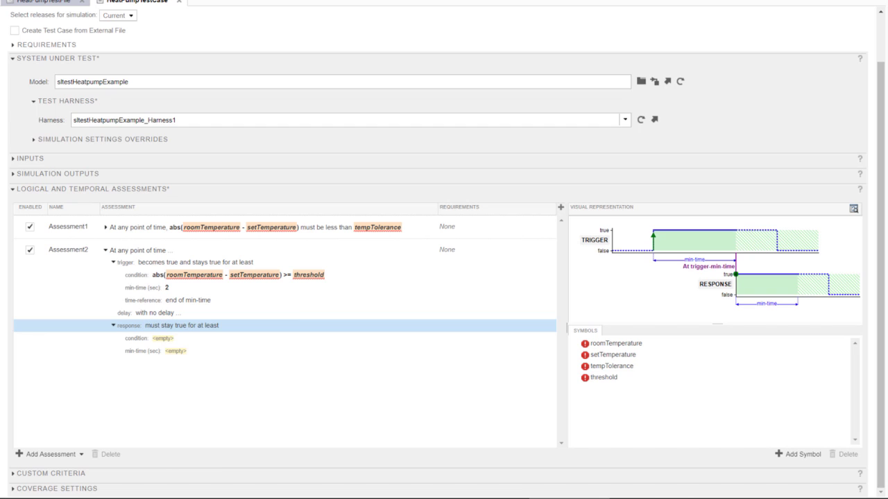
{"action": "left_click", "coordinate": [163, 338]}
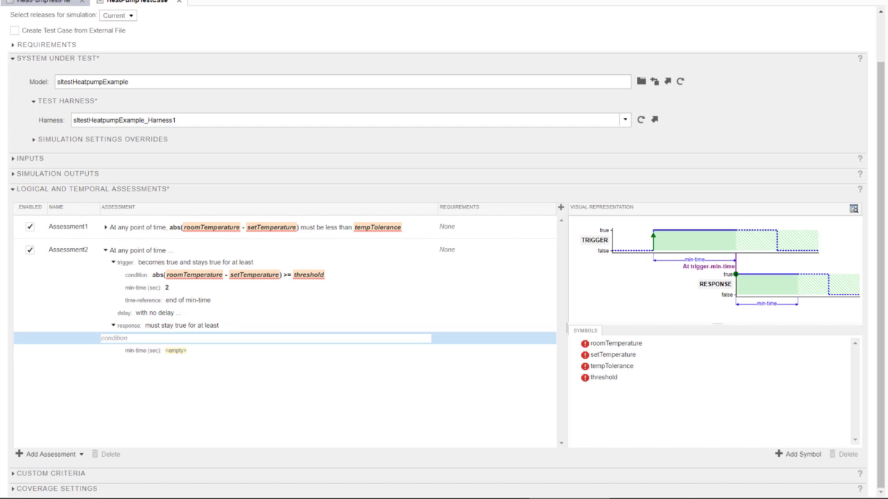
{"action": "type", "text": "pumpCmd"}
{"action": "key", "text": "Return"}
{"action": "left_click", "coordinate": [176, 350]}
{"action": "type", "text": "2"}
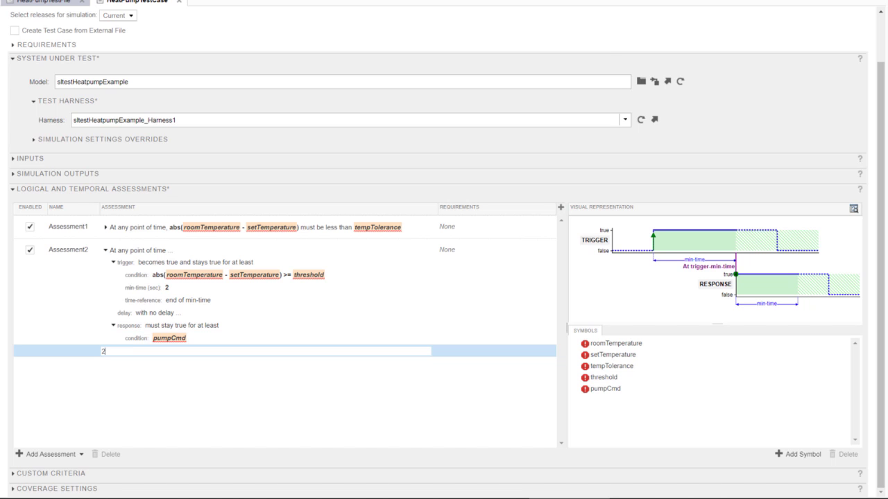
{"action": "key", "text": "Return"}
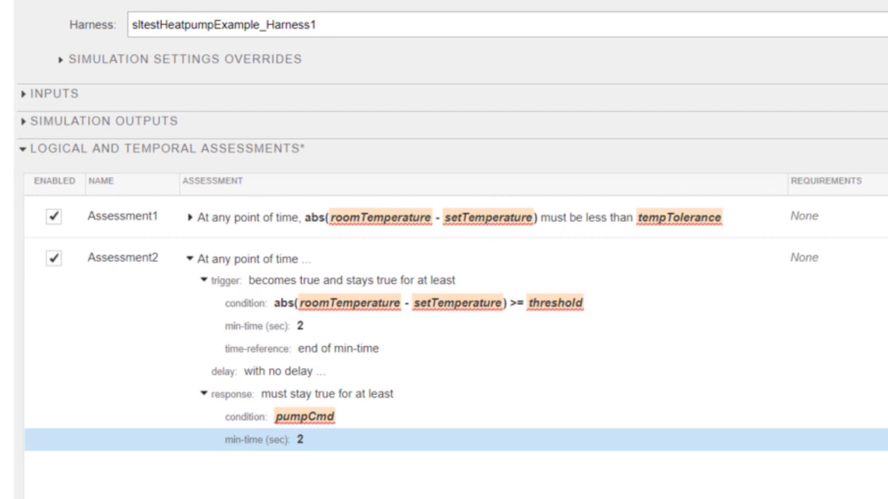
{"action": "left_click", "coordinate": [190, 258]}
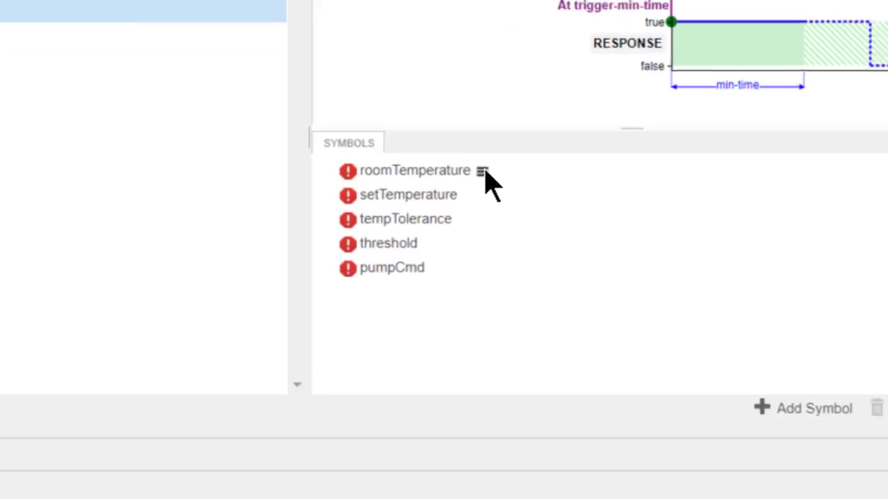
Map roomTemperature to the Plant's Troom output in the sltestHeatpumpExample model
{"action": "left_click", "coordinate": [867, 307]}
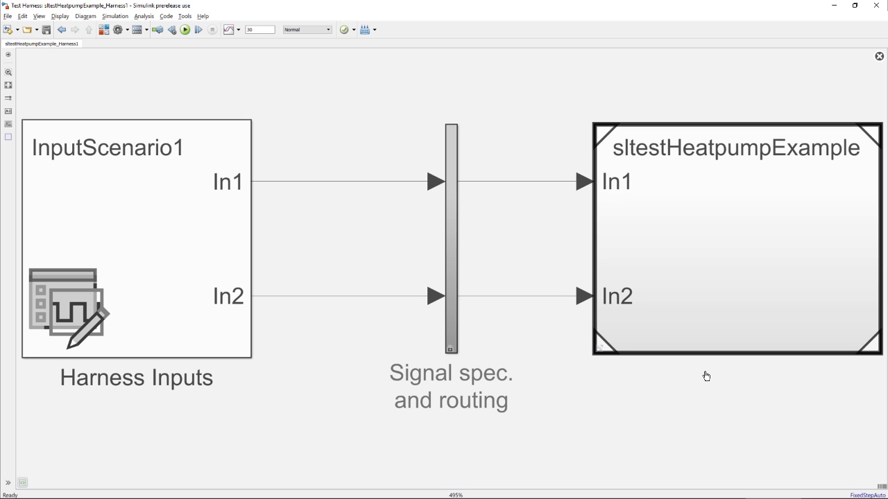
{"action": "double_click", "coordinate": [735, 294]}
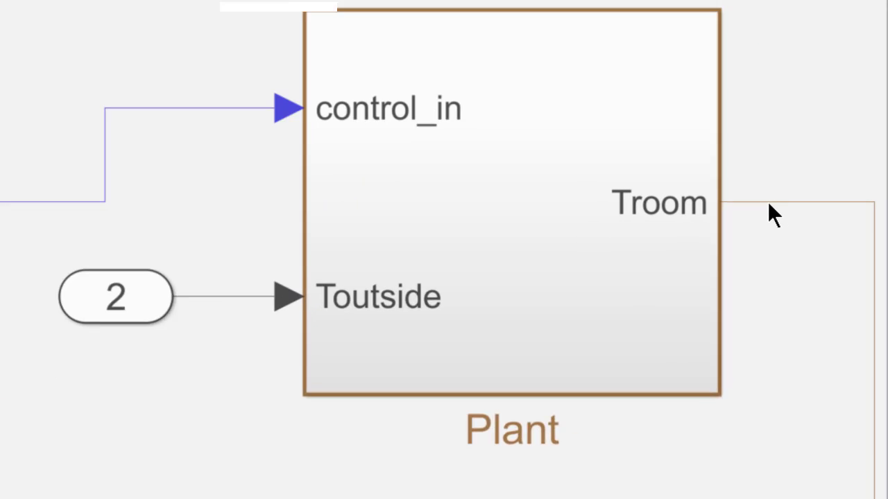
{"action": "double_click", "coordinate": [769, 203]}
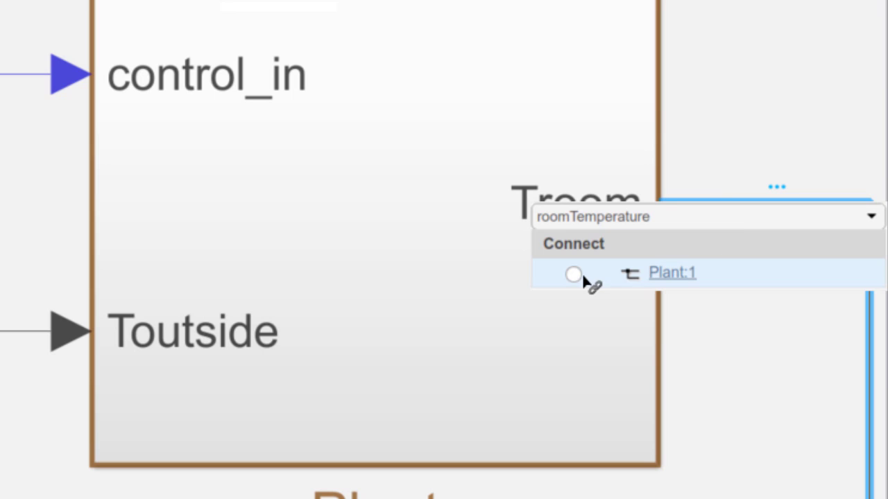
{"action": "left_click", "coordinate": [575, 274]}
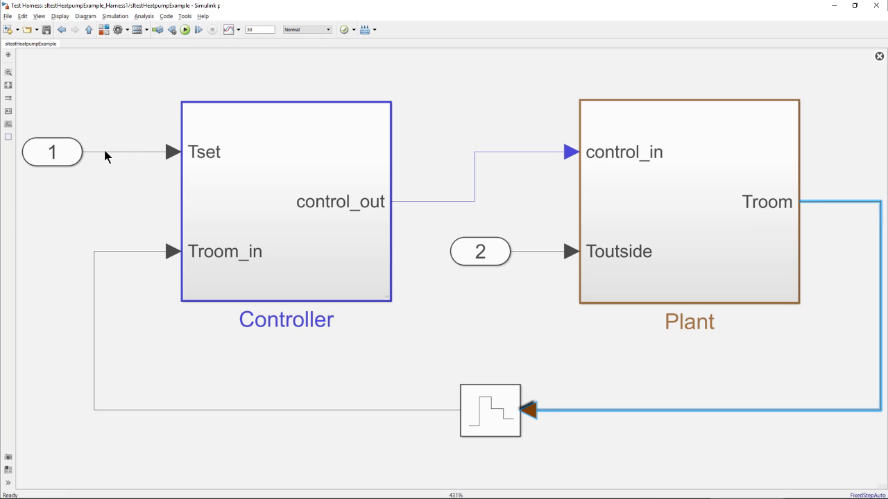
Map setTemperature to the In1 input signal
{"action": "left_click", "coordinate": [105, 153]}
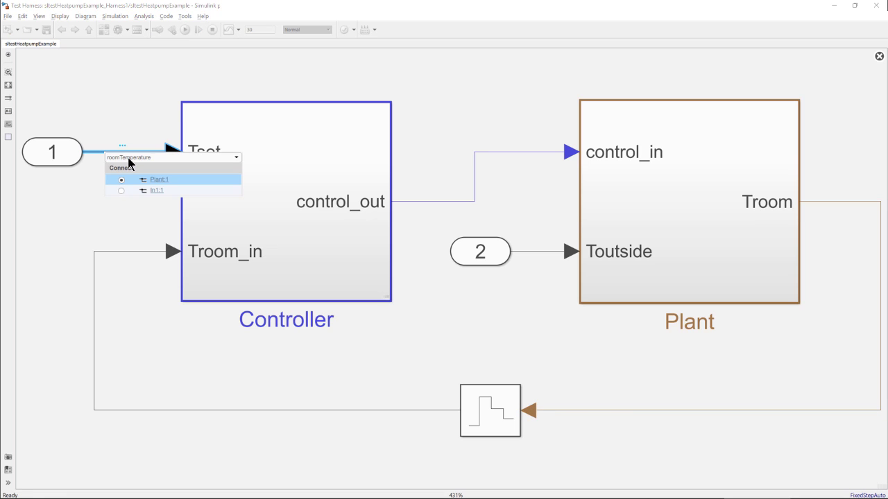
{"action": "left_click", "coordinate": [128, 160]}
{"action": "left_click", "coordinate": [129, 177]}
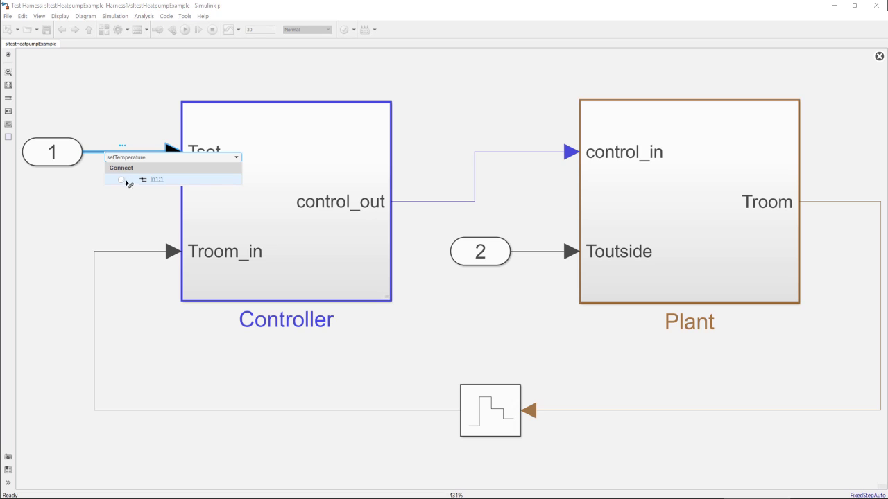
{"action": "left_click", "coordinate": [122, 180]}
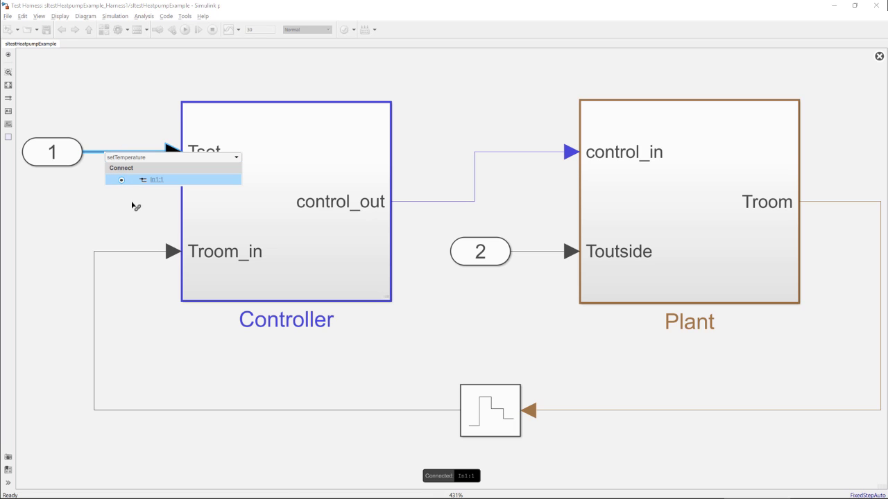
Map pumpCmd to the pump_cmd signal inside the Controller subsystem
{"action": "double_click", "coordinate": [285, 219]}
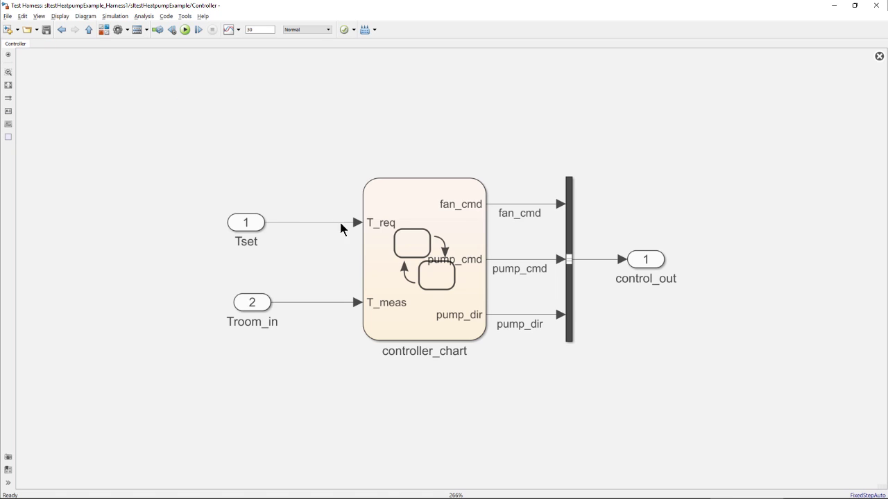
{"action": "left_click", "coordinate": [515, 260]}
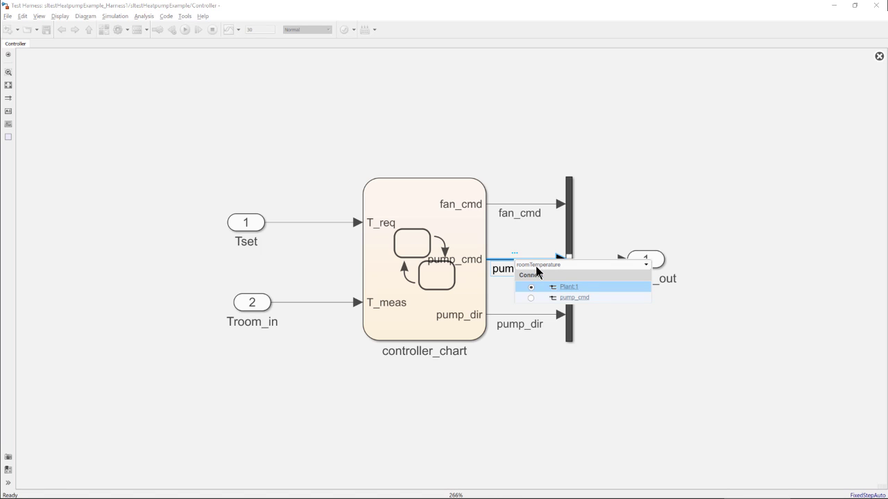
{"action": "left_click", "coordinate": [536, 266]}
{"action": "scroll", "coordinate": [645, 290], "scroll_direction": "down", "scroll_amount": 1}
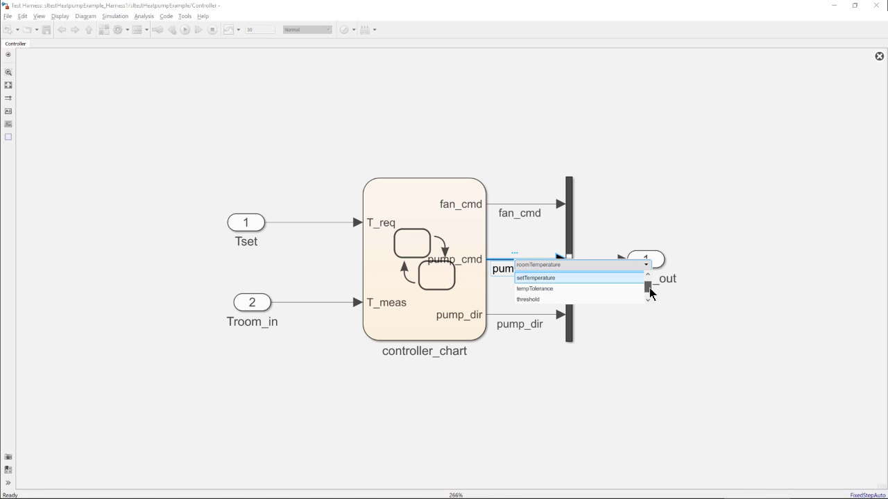
{"action": "left_click", "coordinate": [545, 299]}
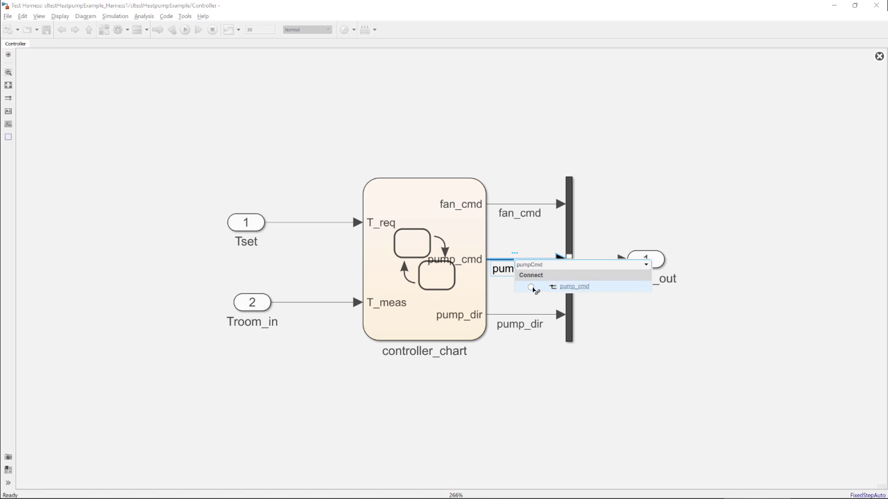
{"action": "left_click", "coordinate": [534, 288]}
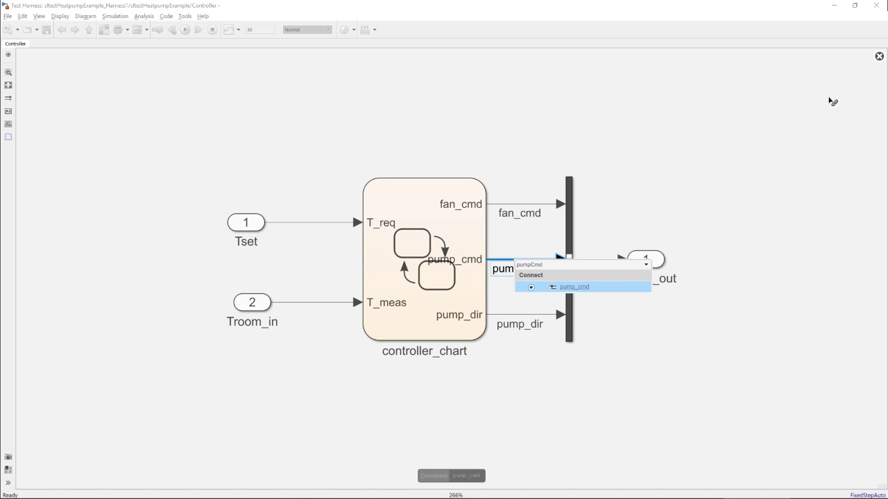
{"action": "left_click", "coordinate": [880, 57]}
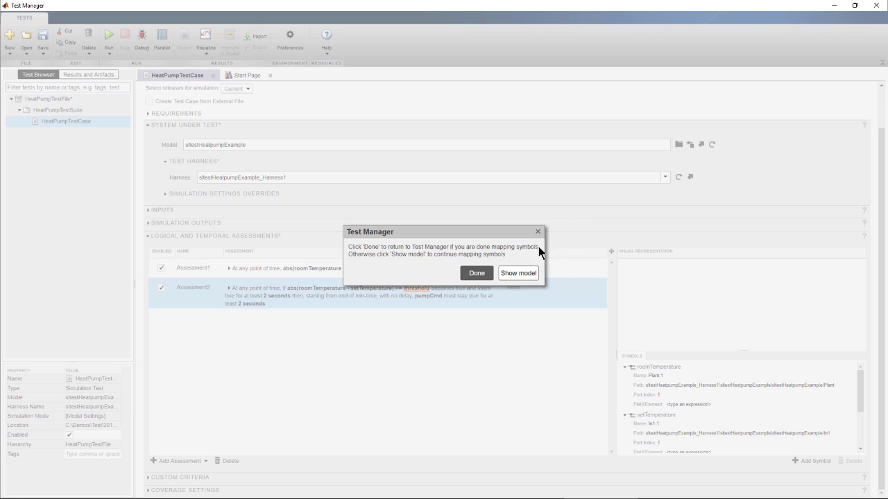
Return to the test case and collapse the roomTemperature, setTemperature and pumpCmd symbol details
{"action": "left_click", "coordinate": [476, 274]}
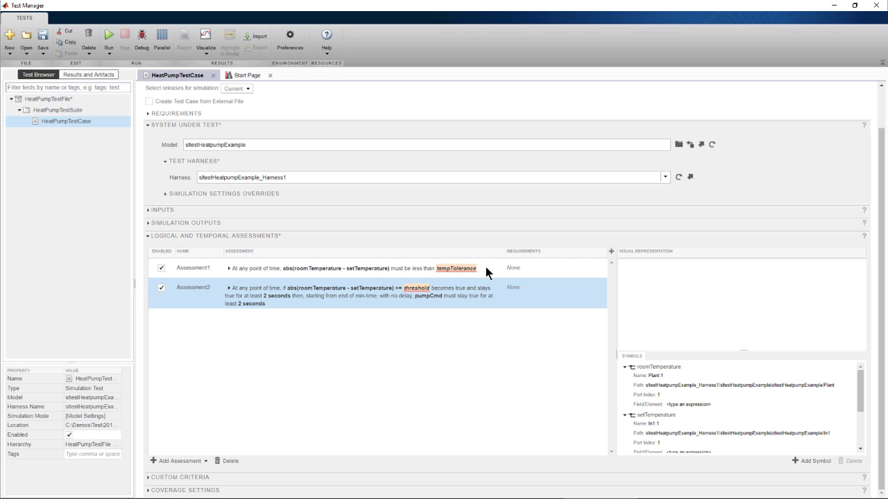
{"action": "left_click", "coordinate": [625, 367]}
{"action": "double_click", "coordinate": [627, 378]}
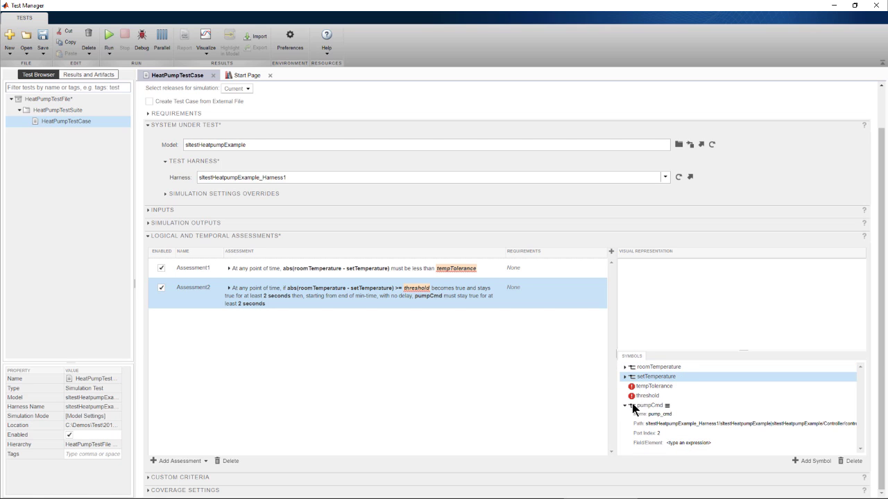
{"action": "left_click", "coordinate": [625, 405]}
Map tempTolerance to the expression 6
{"action": "right_click", "coordinate": [678, 391]}
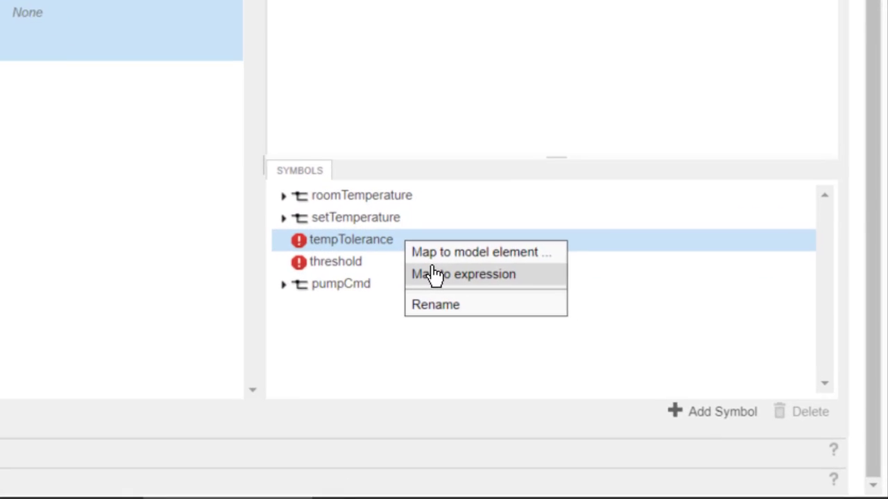
{"action": "left_click", "coordinate": [594, 355]}
{"action": "left_click", "coordinate": [306, 213]}
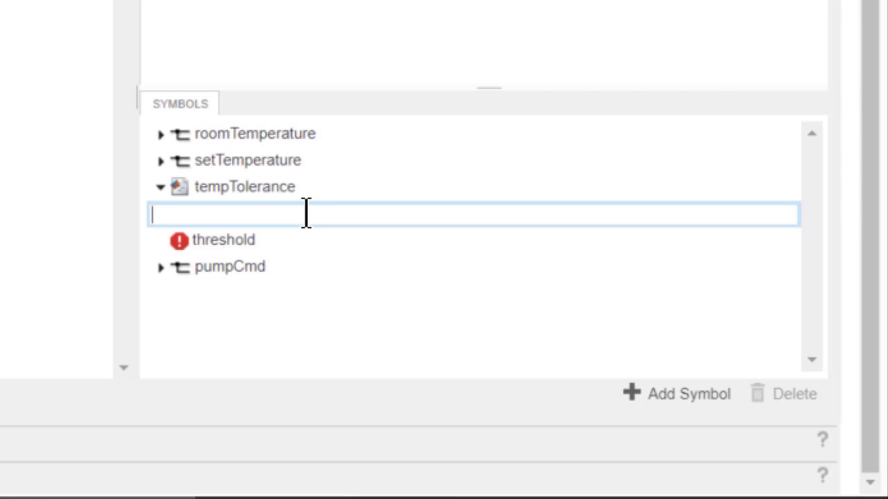
{"action": "type", "text": "6"}
{"action": "left_click", "coordinate": [271, 256]}
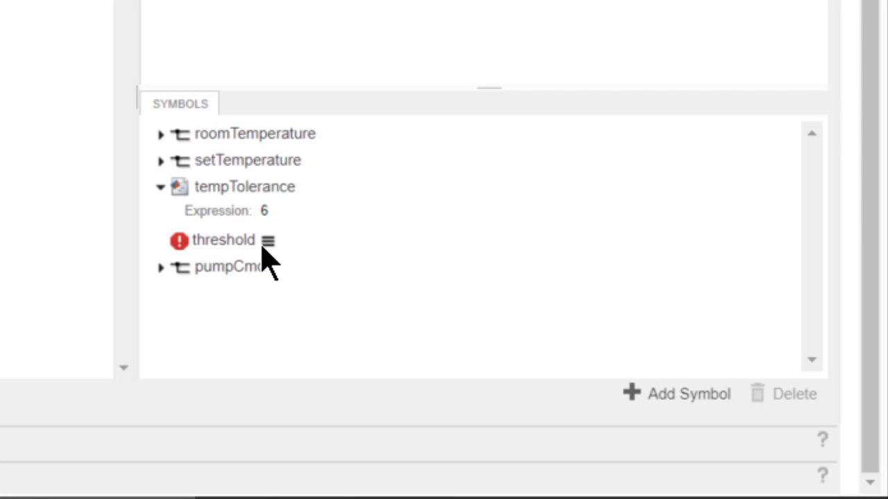
Map threshold to the expression 4 and collapse both tempTolerance and threshold
{"action": "left_click", "coordinate": [268, 242]}
{"action": "left_click", "coordinate": [331, 284]}
{"action": "left_click", "coordinate": [292, 262]}
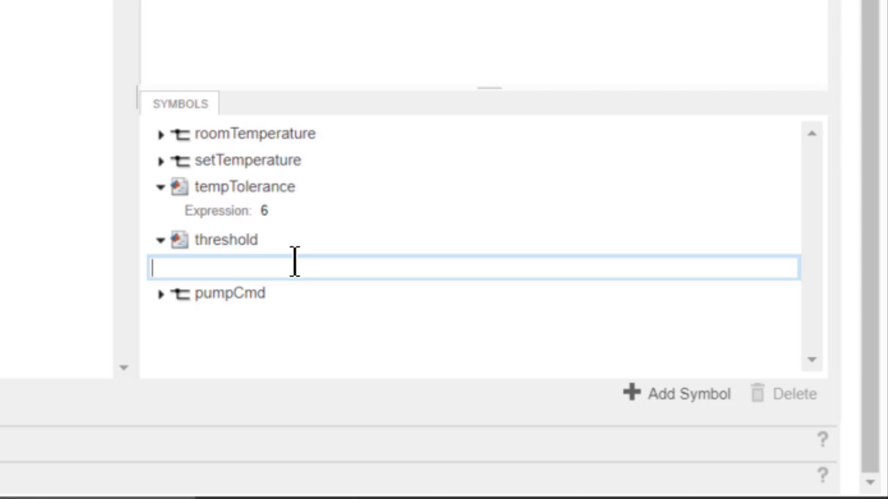
{"action": "type", "text": "4"}
{"action": "key", "text": "Return"}
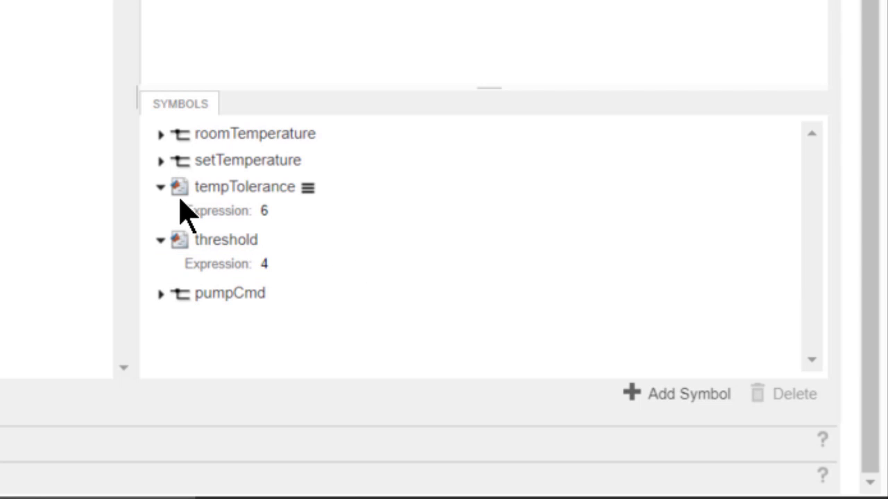
{"action": "left_click", "coordinate": [160, 186]}
{"action": "left_click", "coordinate": [161, 214]}
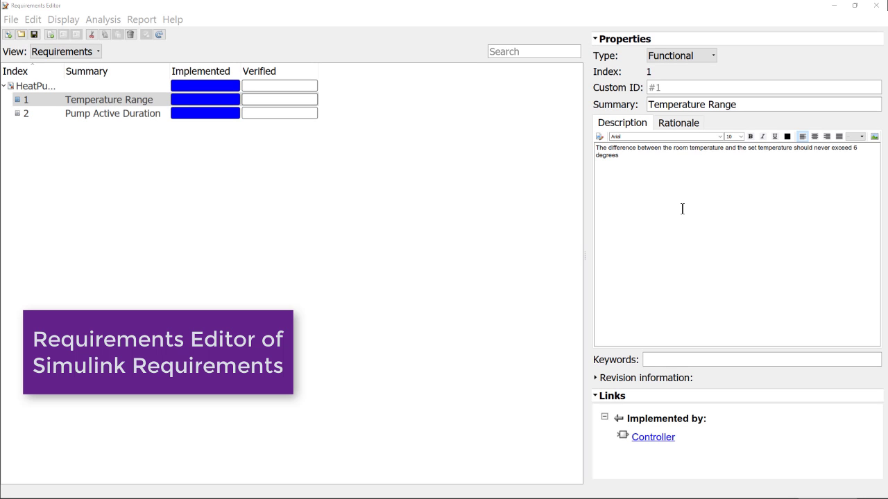
Place the Requirements Editor beside Test Manager and link Assessment1 to Temperature Range
{"action": "left_click", "coordinate": [856, 7]}
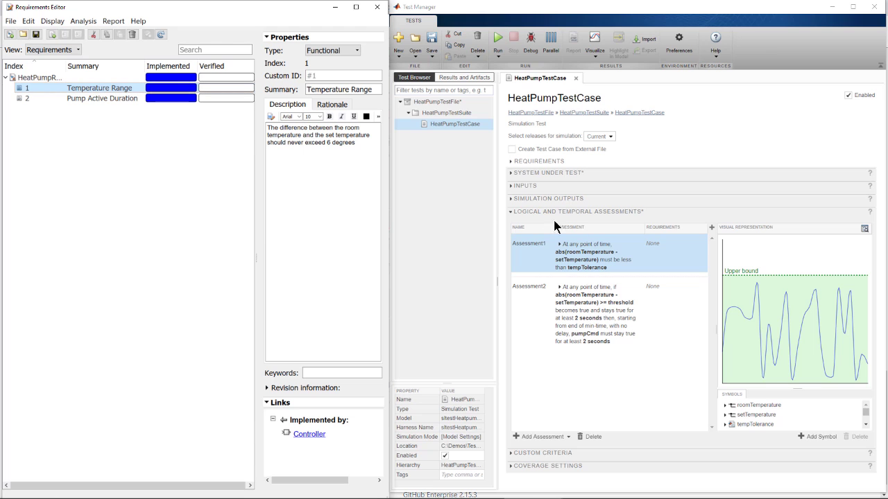
{"action": "left_click", "coordinate": [654, 245]}
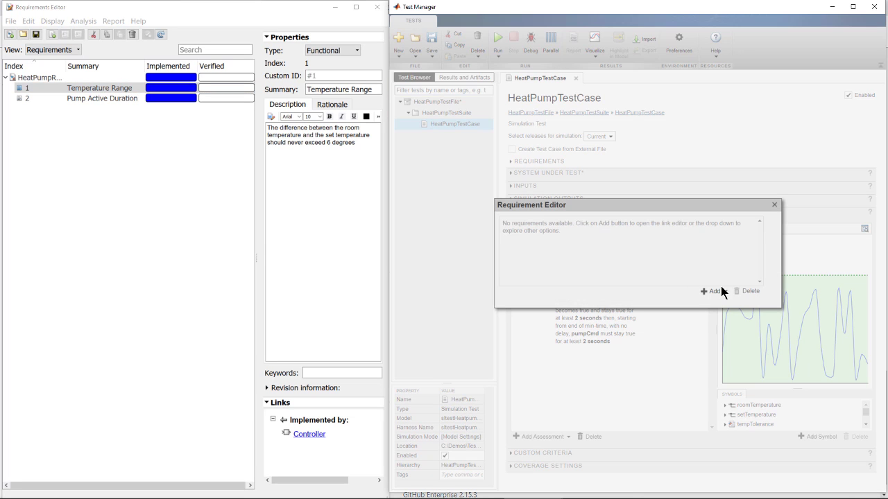
{"action": "left_click", "coordinate": [721, 288]}
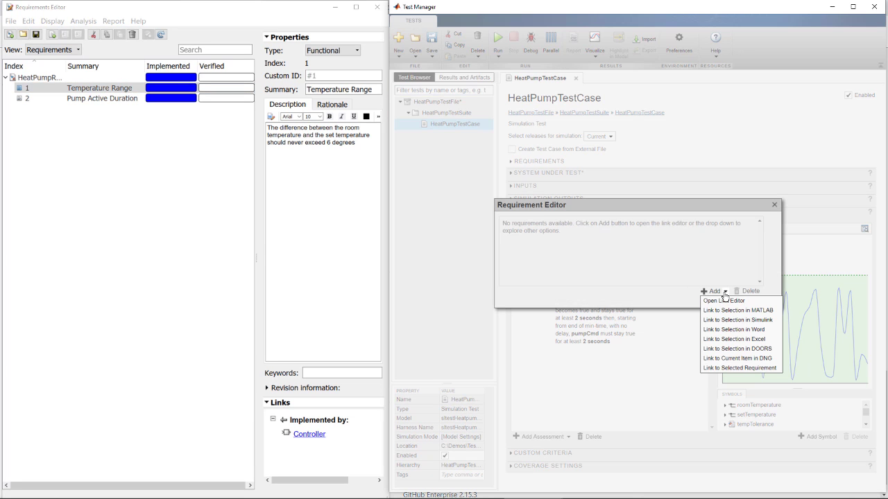
{"action": "left_click", "coordinate": [738, 369]}
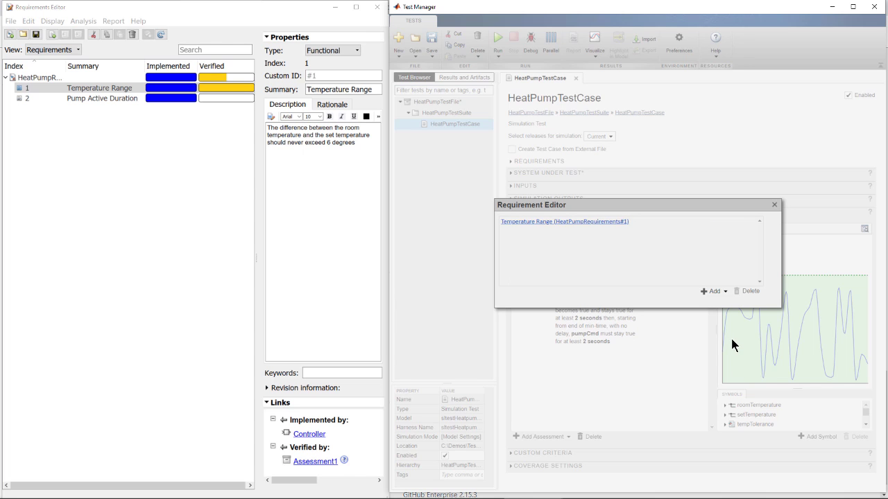
{"action": "left_click", "coordinate": [774, 205]}
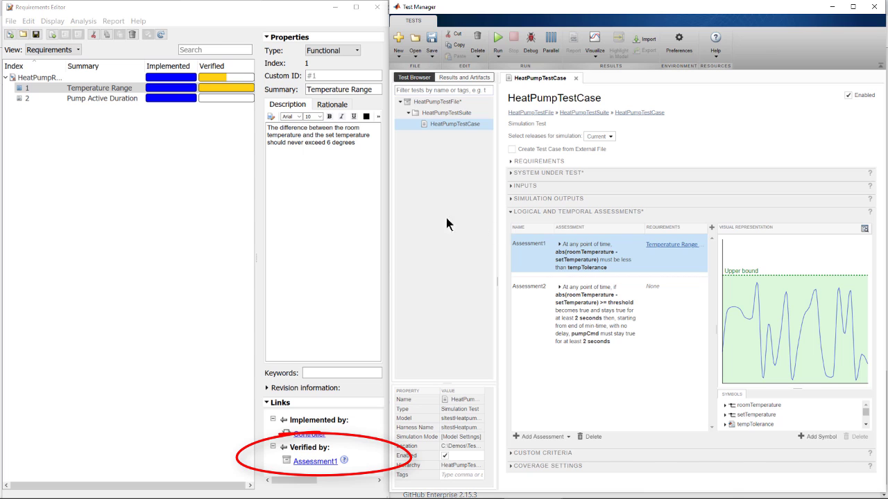
Link Assessment2 to Pump Active Duration and maximize the Requirements Editor
{"action": "left_click", "coordinate": [127, 98]}
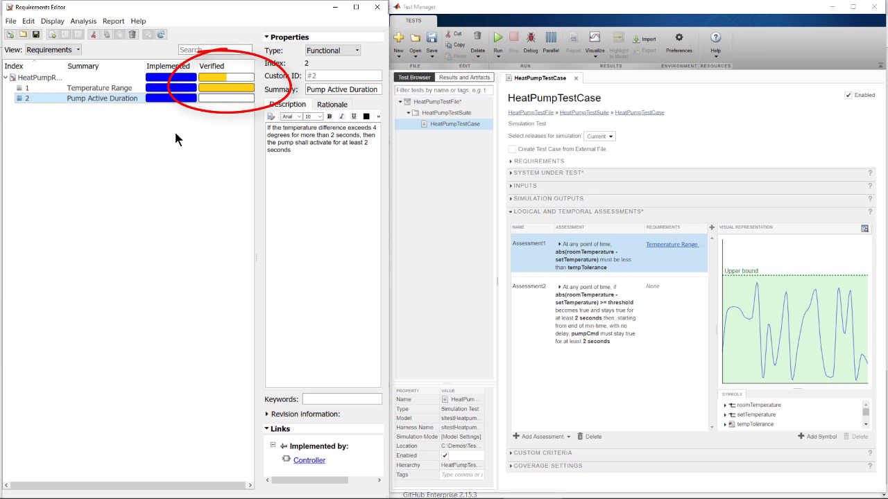
{"action": "left_click", "coordinate": [657, 290]}
{"action": "left_click", "coordinate": [725, 294]}
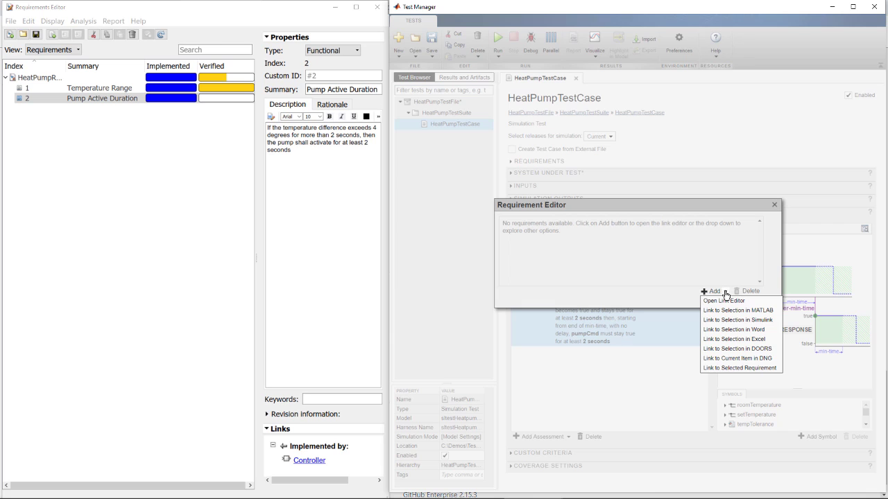
{"action": "left_click", "coordinate": [740, 367]}
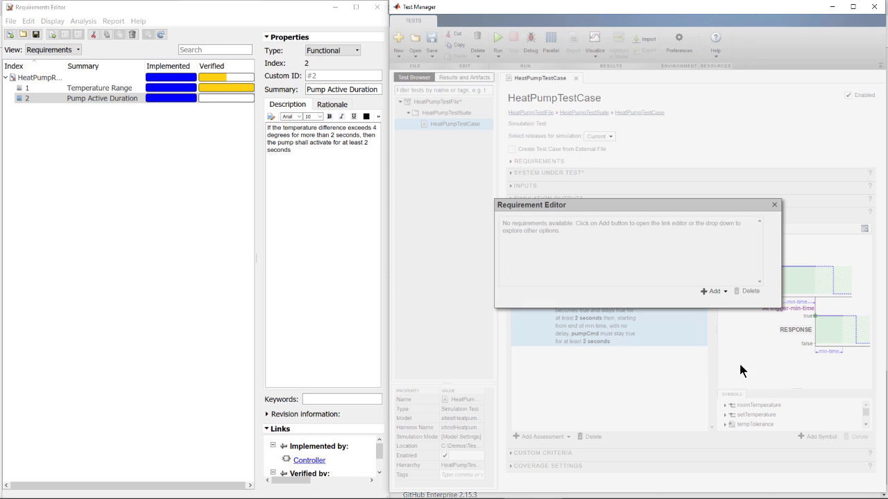
{"action": "left_click", "coordinate": [774, 204]}
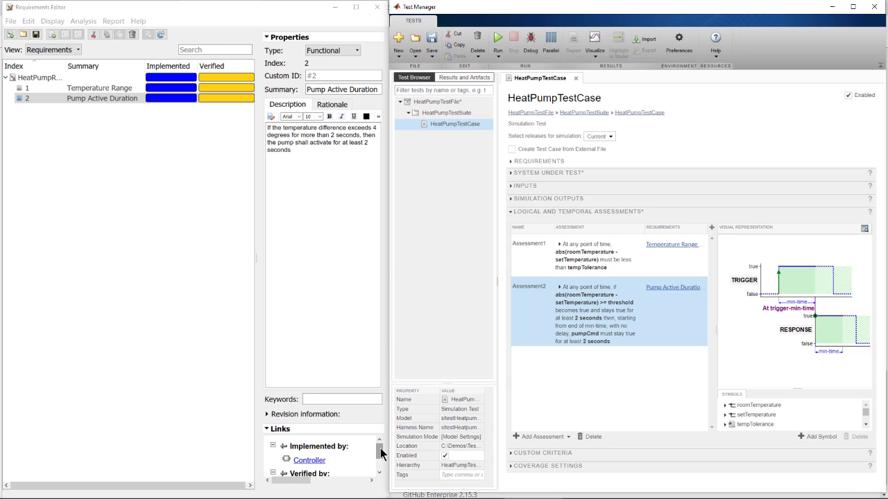
{"action": "left_click_drag", "start_coordinate": [378, 452], "coordinate": [379, 460]}
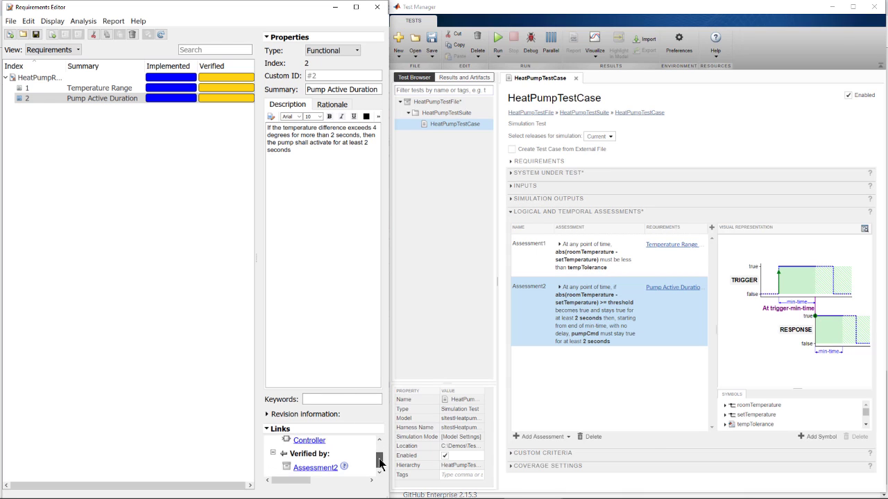
{"action": "left_click", "coordinate": [356, 7]}
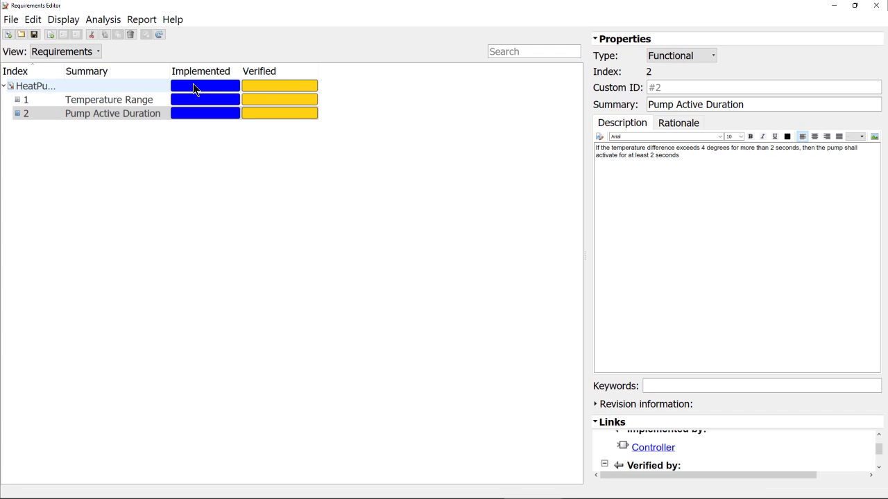
Run both tests linked to the requirement set, then select Temperature Range to view its failed links
{"action": "right_click", "coordinate": [143, 85]}
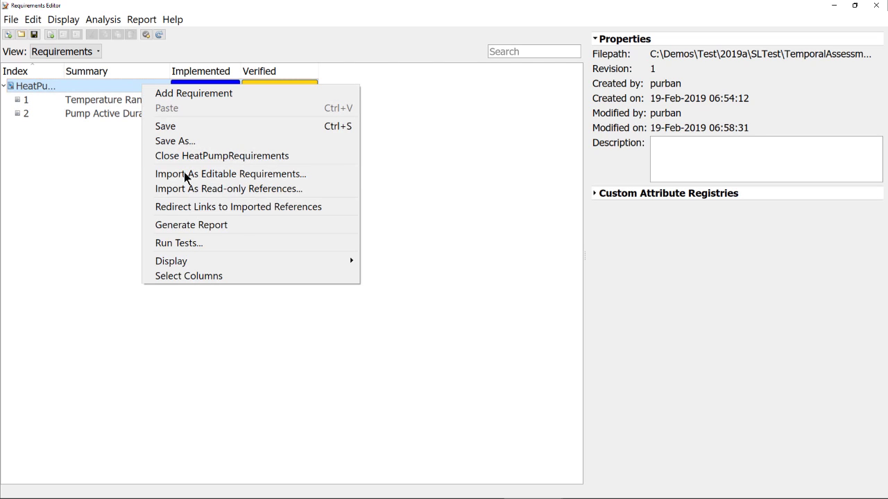
{"action": "left_click", "coordinate": [177, 242]}
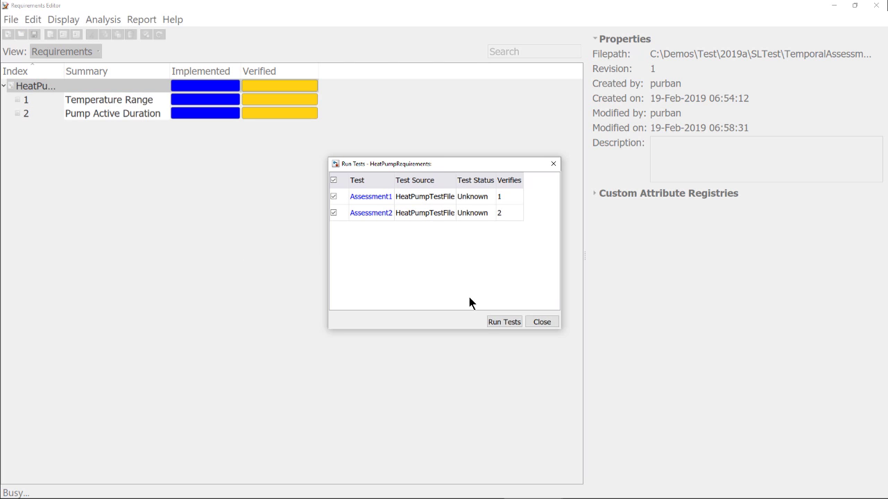
{"action": "left_click", "coordinate": [501, 322]}
{"action": "left_click", "coordinate": [545, 320]}
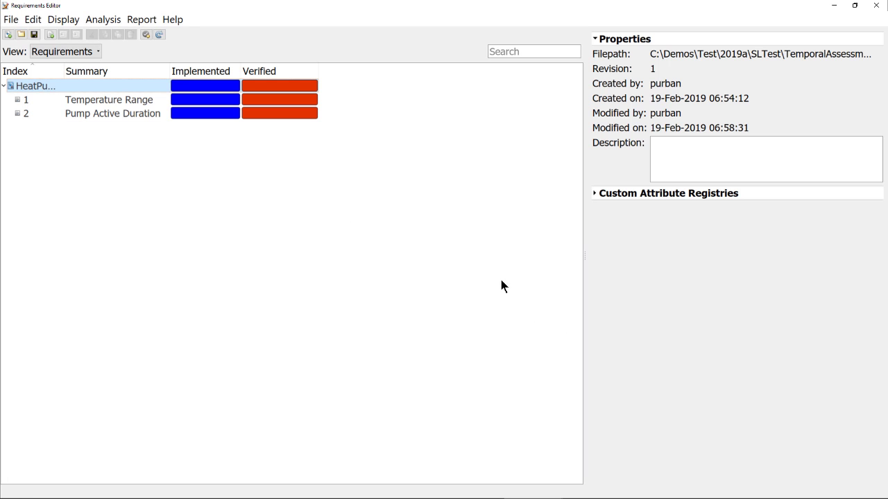
{"action": "left_click", "coordinate": [218, 106]}
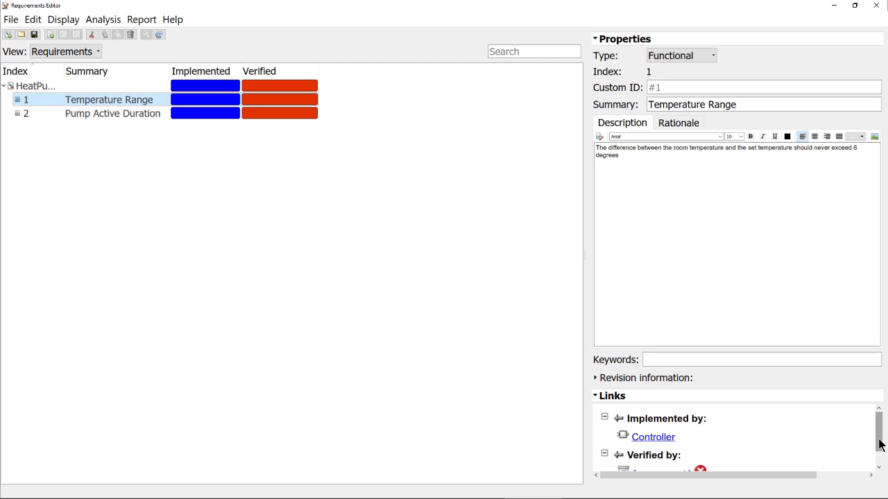
Open Assessment1's detailed result and focus the plots on Error 1 of 1, near 10 s
{"action": "left_click", "coordinate": [879, 468]}
{"action": "left_click", "coordinate": [708, 455]}
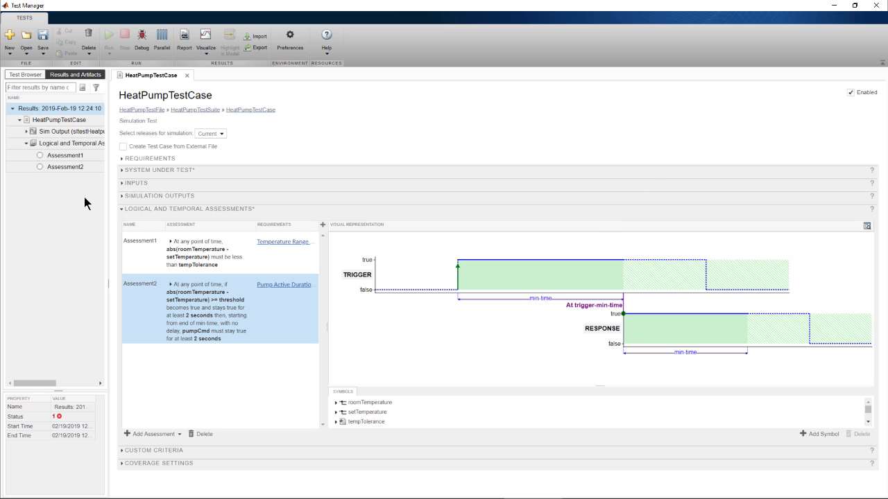
{"action": "double_click", "coordinate": [40, 157]}
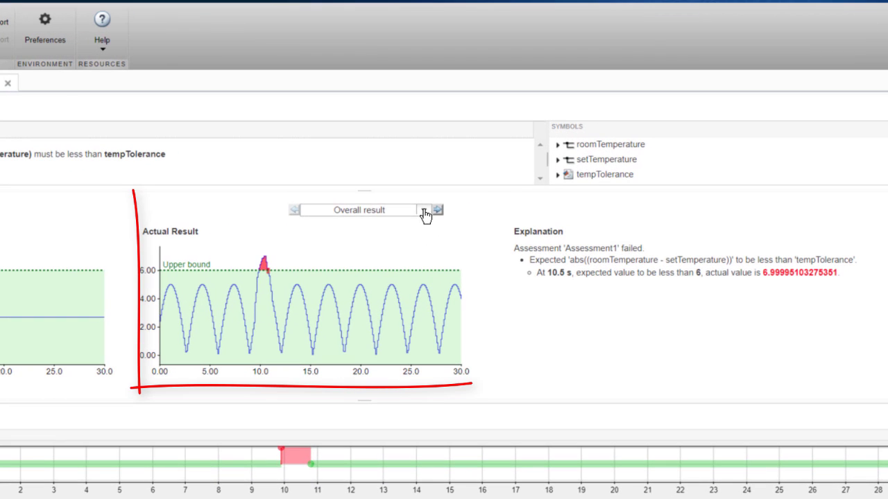
{"action": "left_click", "coordinate": [491, 177]}
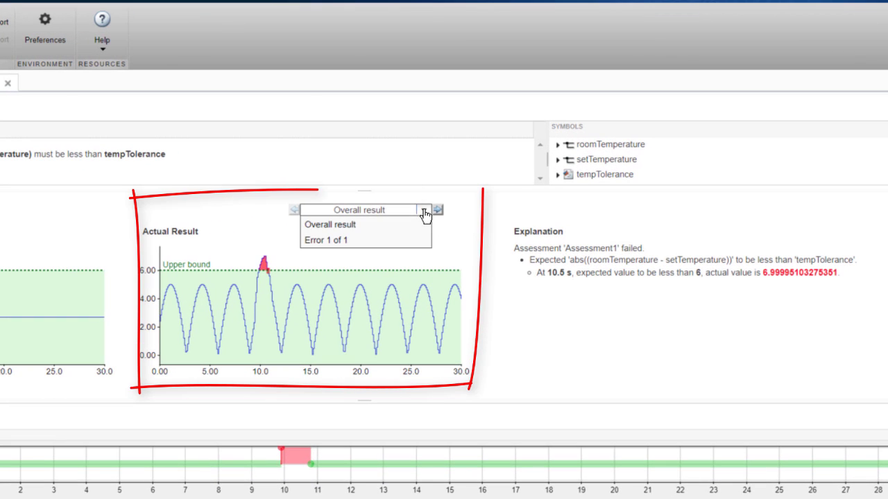
{"action": "left_click", "coordinate": [364, 243]}
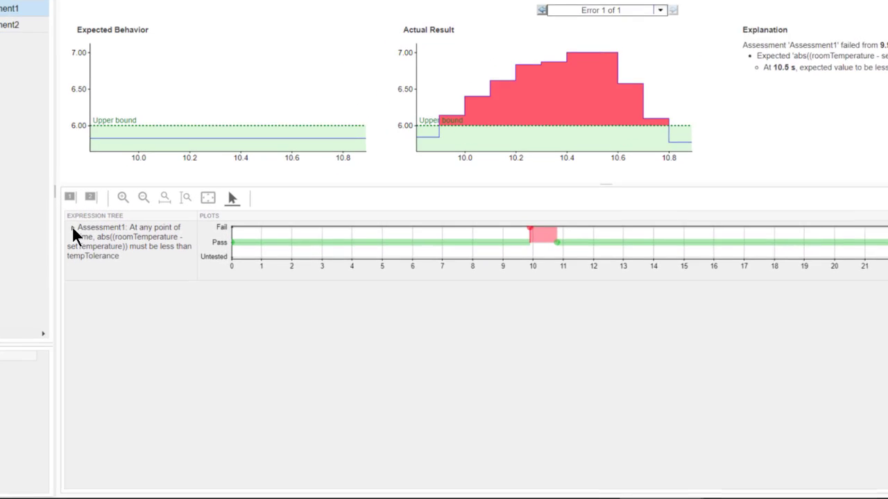
Plot Assessment1's abs(roomTemperature - setTemperature) and tempTolerance (6) signals, reading their values at time 0
{"action": "left_click", "coordinate": [72, 227]}
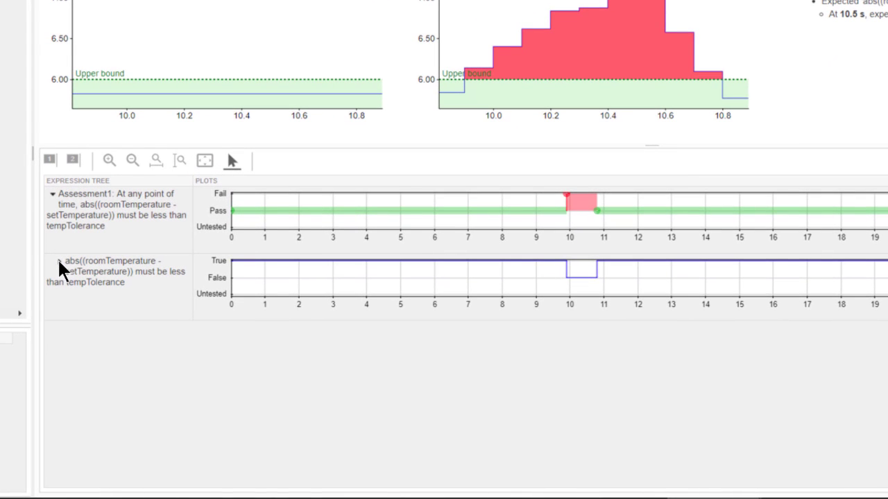
{"action": "left_click", "coordinate": [58, 262]}
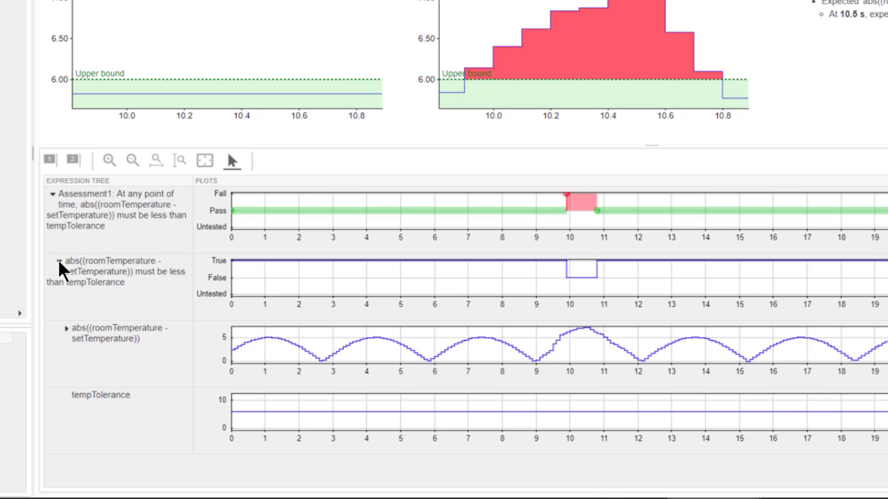
{"action": "left_click", "coordinate": [49, 165]}
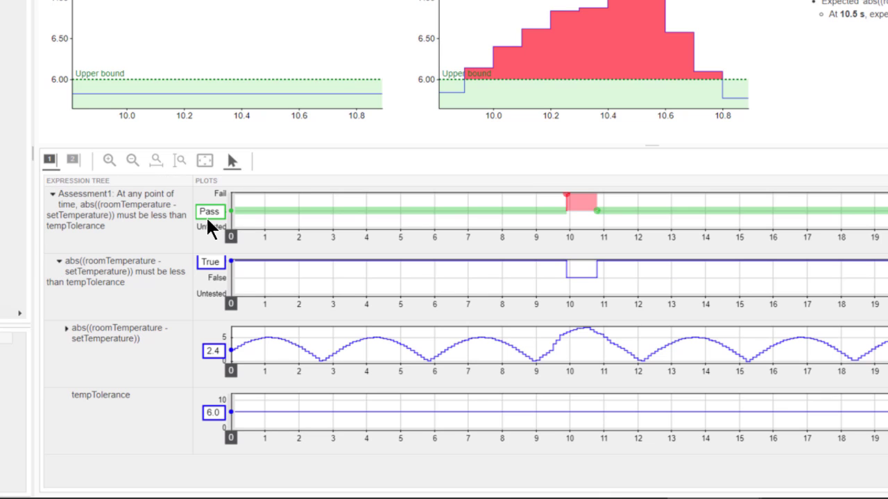